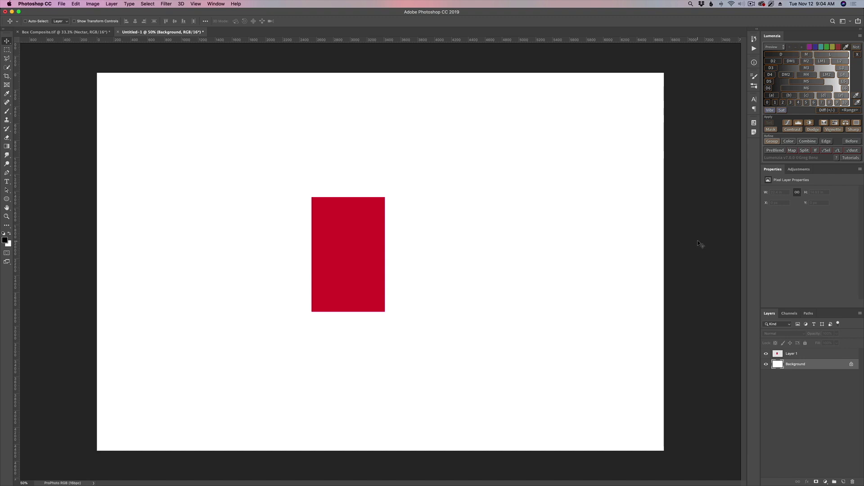
Load the red rectangle's outline as a selection and create a new Layer 2
left_click(797, 357)
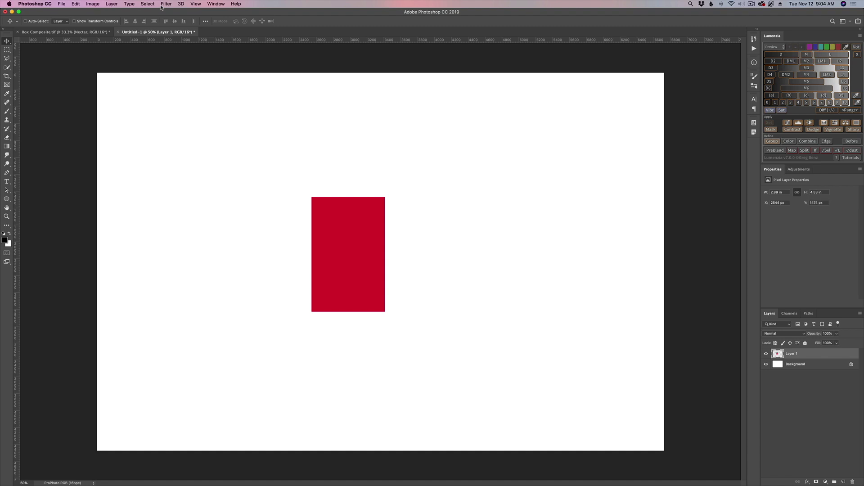
left_click(112, 4)
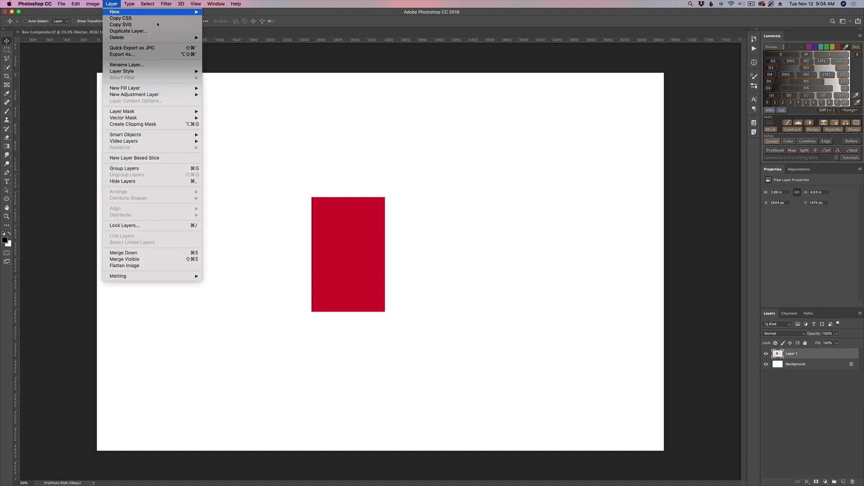
key("Escape")
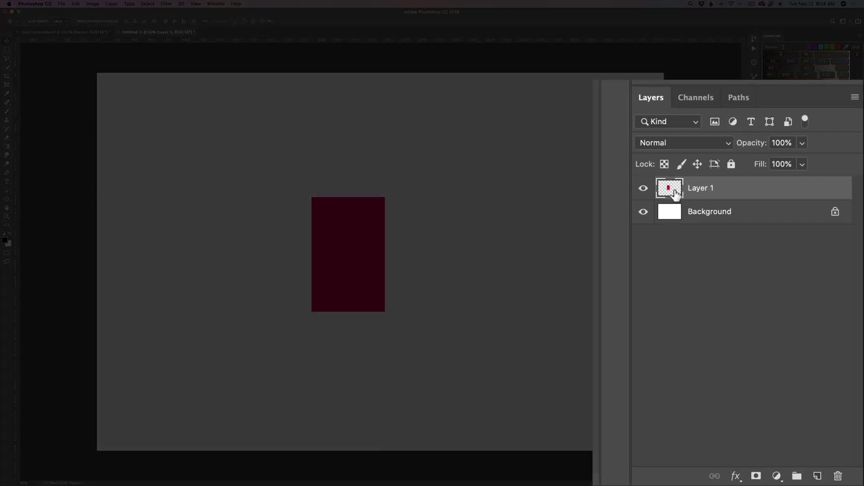
left_click(670, 193, "super")
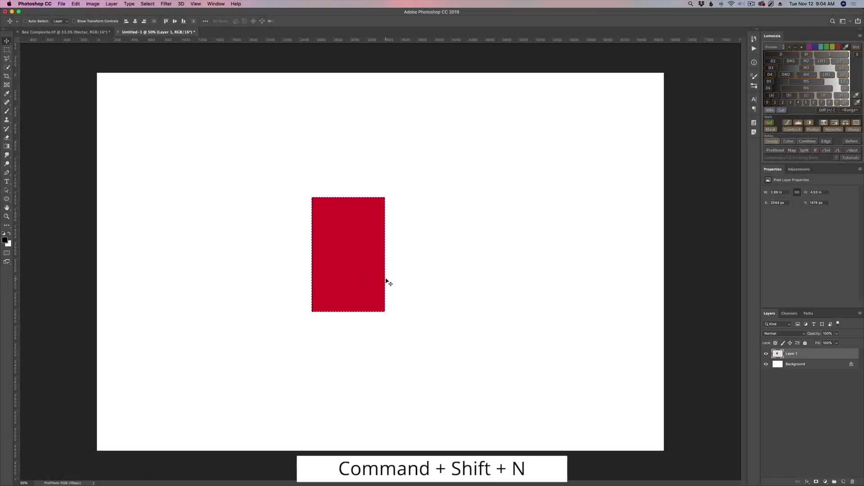
key("super+shift+n")
key("Return")
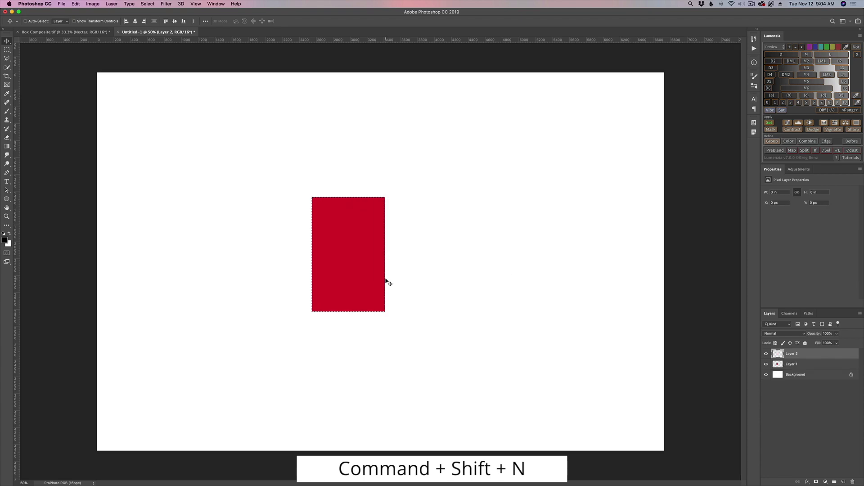
Fill Layer 2 black, move it beneath Layer 1, and hide Layer 1 to check it
key("alt+BackSpace")
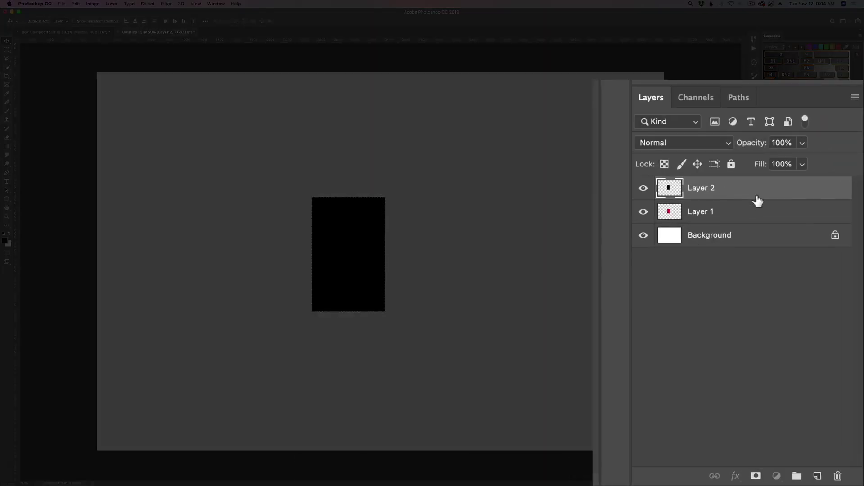
left_click_drag(817, 358, 816, 365)
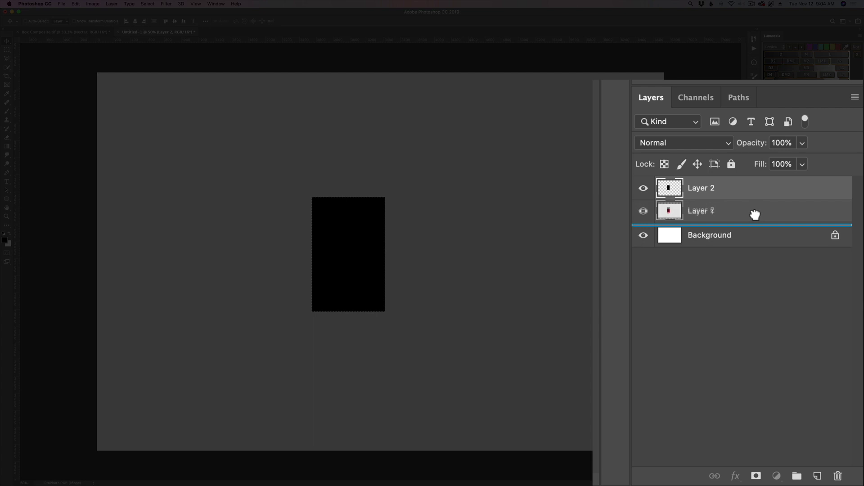
left_click_drag(755, 214, 756, 218)
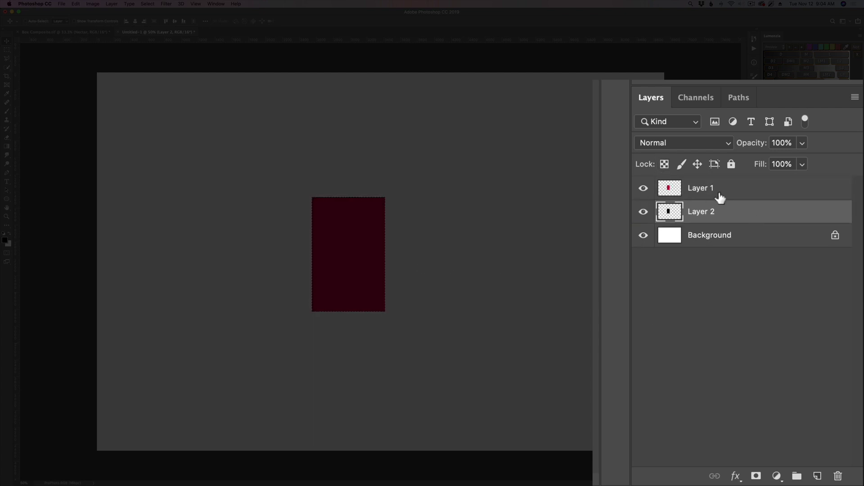
left_click(658, 189)
left_click(766, 354)
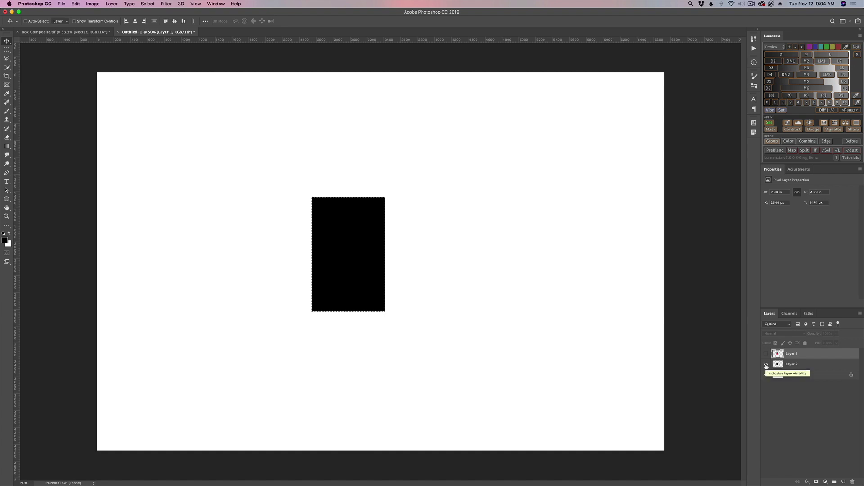
Show Layer 1 again, select Layer 2, and clear the rectangle selection
double_click(766, 364)
left_click(767, 354)
left_click(794, 365)
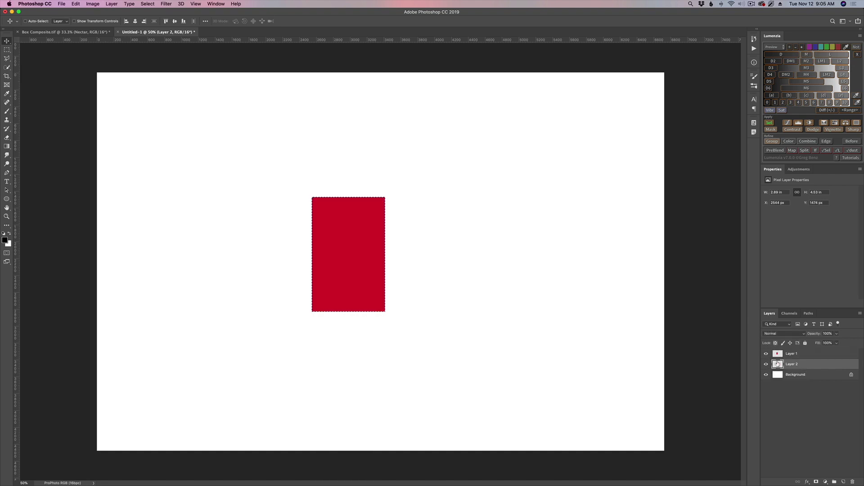
key("super+d")
Nudge the black Layer 2 down and to the right into a hard shadow
key("Down")
key("Down")
key("Down")
key("Down")
key("Down")
key("Down")
key("Down")
key("Down")
key("Down")
key("Down")
key("Down")
key("Down")
key("Down")
key("Down")
key("Down")
key("Down")
key("Down")
key("Down")
key("Down")
key("Down")
key("Down")
key("Down")
key("Down")
key("Down")
key("Down")
key("Down")
key("Down")
key("Down")
key("Down")
key("Down")
key("Down")
key("Down")
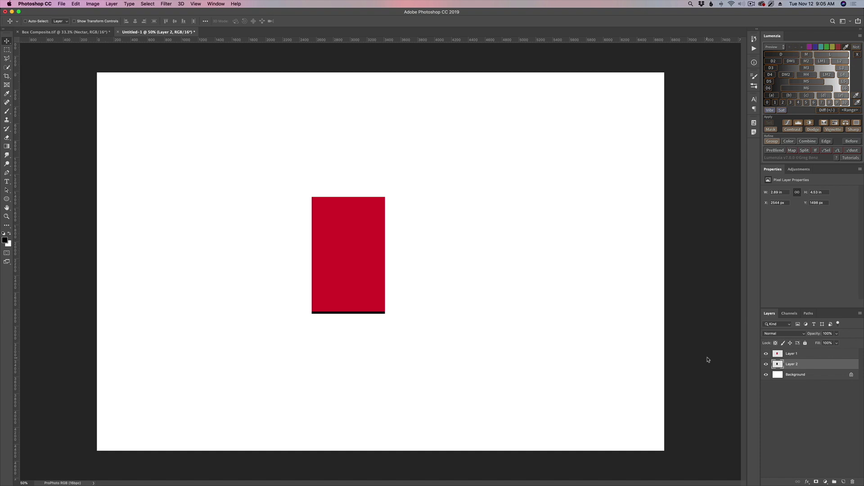
key("Right")
key("Right")
key("Right")
key("Right")
key("Right")
key("Right")
key("Right")
key("Right")
key("Right")
key("Right")
key("Right")
key("Right")
key("Right")
key("Right")
key("Right")
key("Right")
key("Right")
key("Right")
key("Right")
key("Right")
key("Right")
key("Right")
key("Right")
key("Right")
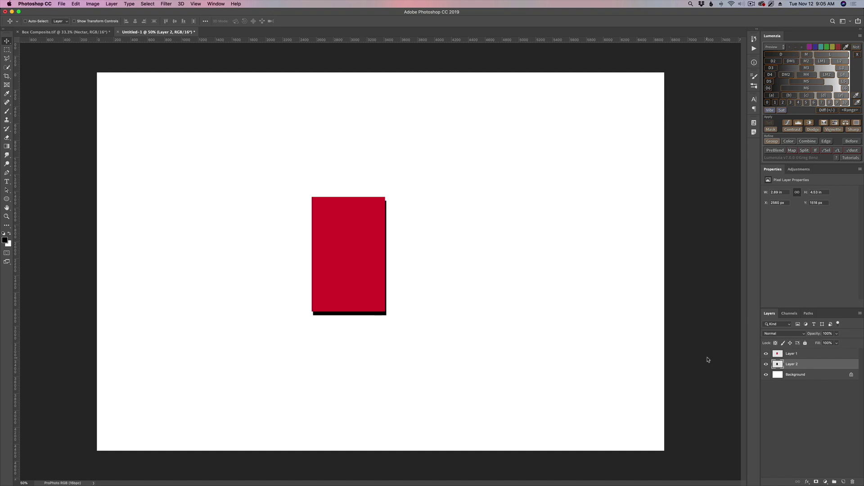
key("Down")
key("Down")
key("Down")
key("Down")
key("Down")
key("Down")
key("Down")
key("Down")
key("Down")
key("Down")
key("Down")
key("Down")
key("Down")
key("Down")
key("Down")
key("Down")
key("Right")
key("Right")
key("Right")
key("Right")
key("Right")
key("Right")
key("Right")
key("Right")
key("Right")
key("Right")
key("Right")
key("Right")
key("Right")
key("Right")
key("Right")
key("Right")
key("Right")
key("Right")
key("Right")
key("Right")
key("Down")
key("Down")
key("Down")
key("Down")
key("Down")
key("Down")
key("Down")
key("Down")
key("Down")
key("Down")
key("Down")
key("Down")
key("Down")
key("Down")
key("Down")
key("Down")
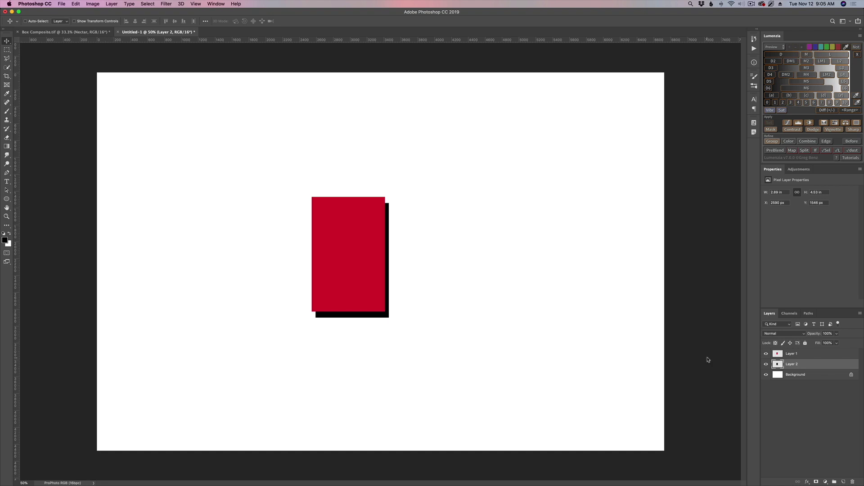
key("Right")
key("Right")
key("Right")
key("Right")
key("Right")
key("Right")
key("Right")
key("Right")
key("Right")
key("Right")
key("Right")
key("Right")
key("Right")
key("Right")
key("Right")
key("Right")
key("Right")
key("Right")
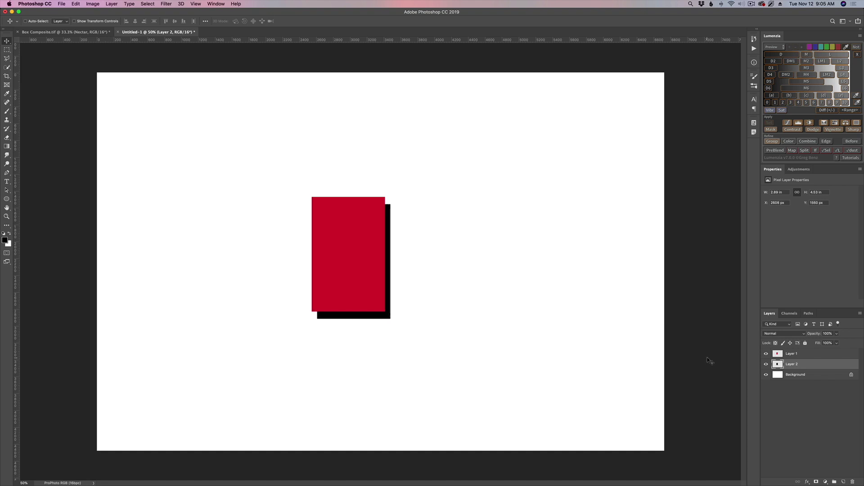
key("Right")
key("Right")
key("Right")
key("Right")
key("Right")
key("Right")
Apply a 40-pixel Gaussian Blur to the black shadow on Layer 2
left_click(166, 4)
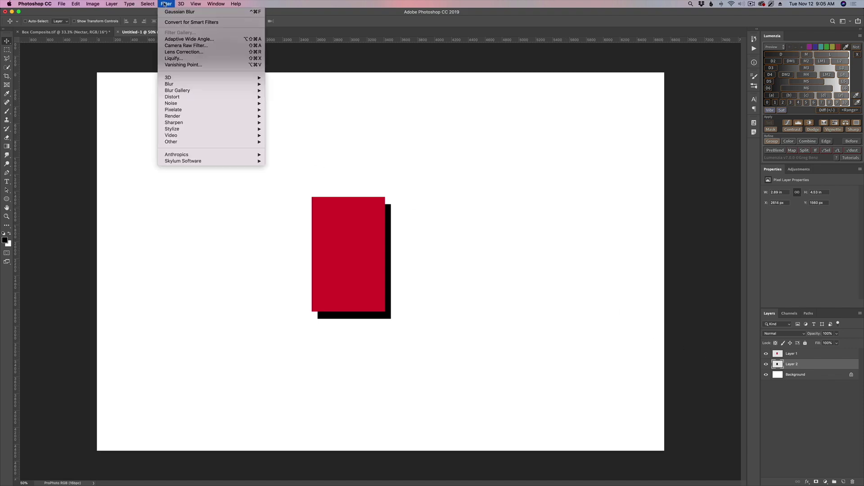
mouse_move(183, 86)
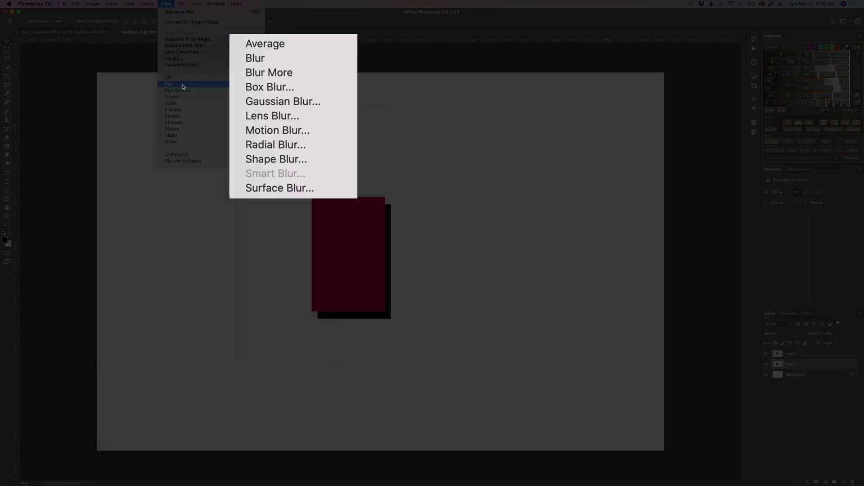
left_click(269, 100)
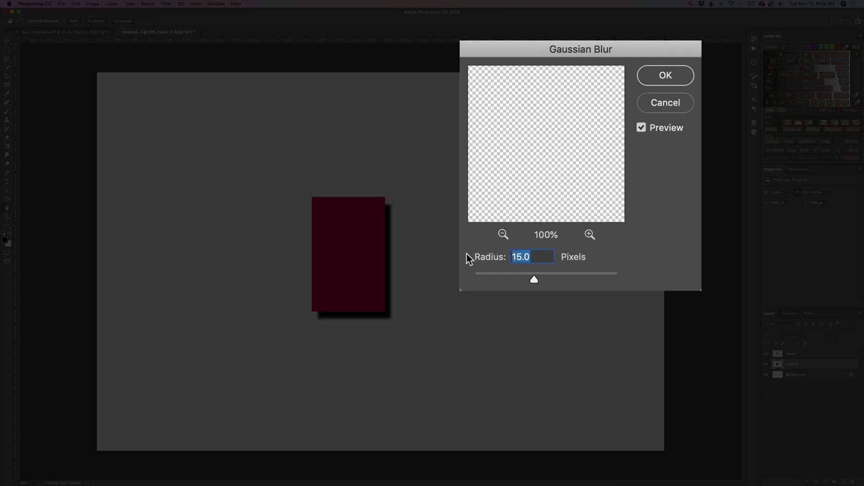
type("40")
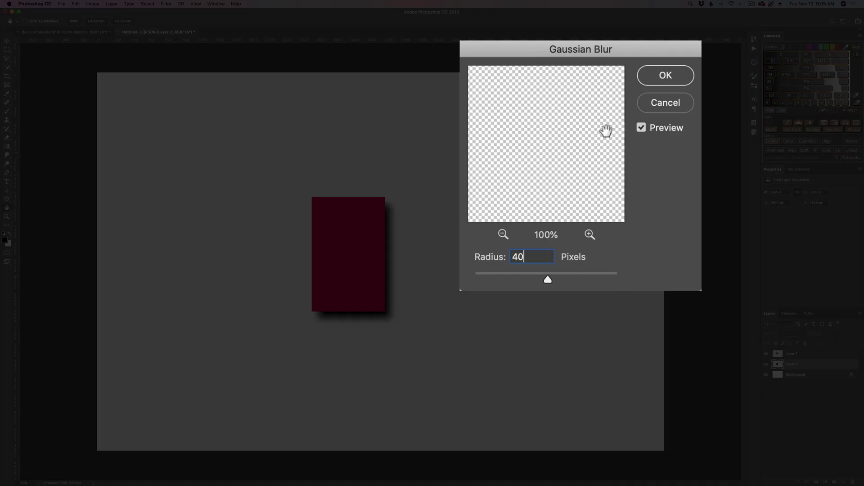
left_click(667, 83)
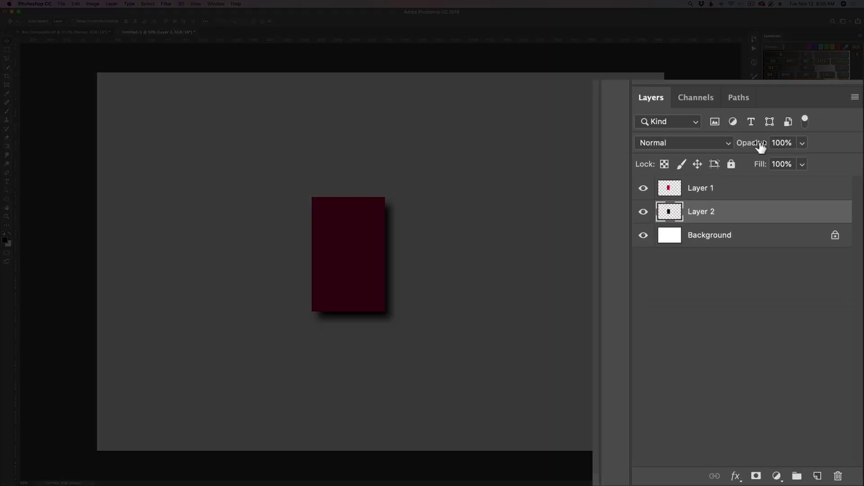
Lower Layer 2's opacity to 20%
left_click_drag(818, 333, 796, 337)
mouse_move(711, 145)
left_mouse_down()
mouse_move(693, 147)
mouse_move(699, 150)
left_mouse_up()
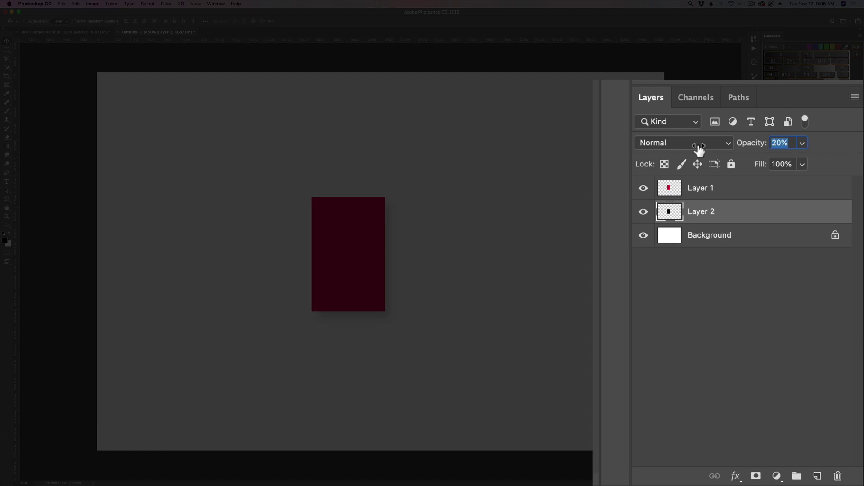
left_click_drag(700, 150, 699, 148)
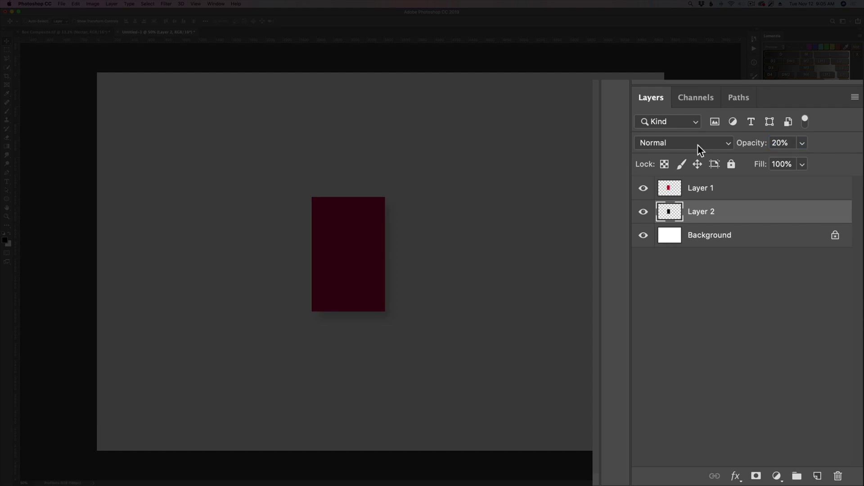
Create Layer 3 beneath Layer 1, filled black in the rectangle's shape
left_click(710, 190)
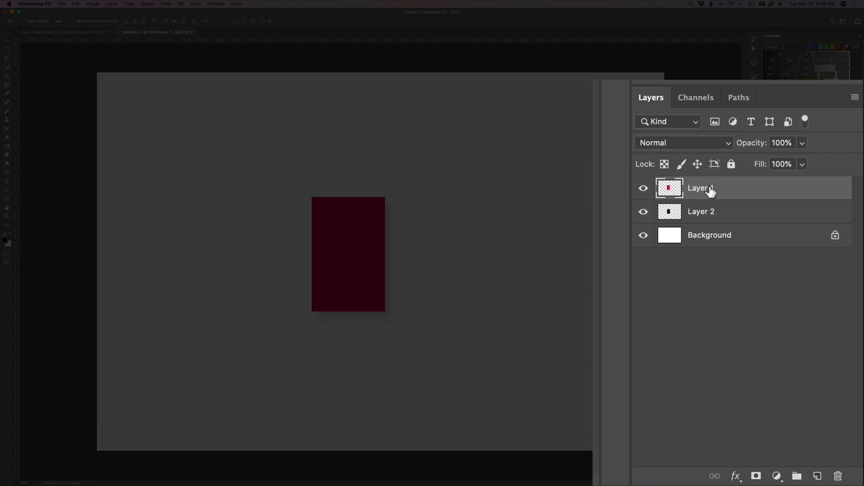
left_click(675, 191, "super")
key("super+shift+n")
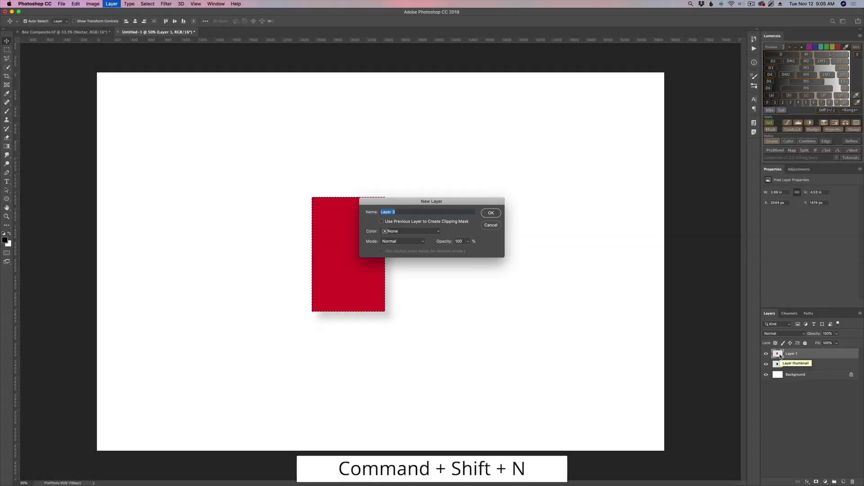
key("Return")
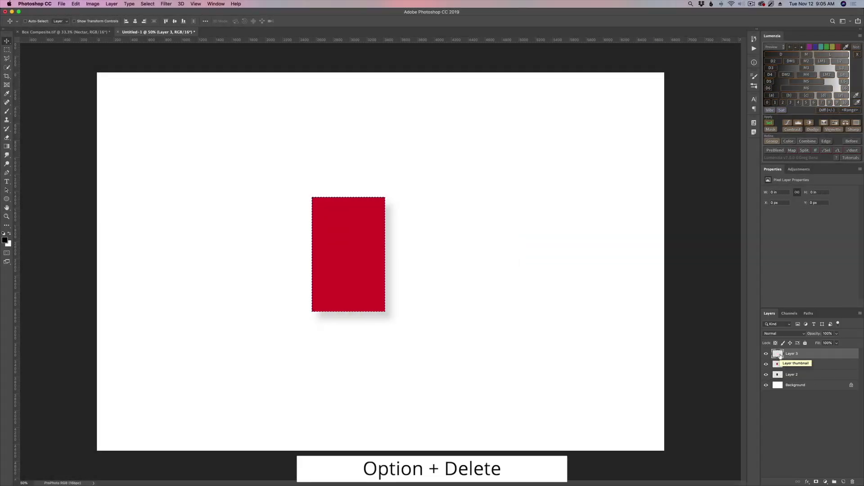
key("alt+BackSpace")
left_click_drag(781, 355, 808, 371)
key("super+d")
Use Free Transform to nudge Layer 3 slightly down and right as a tight shadow
key("super+t")
key("Down")
key("Down")
key("Down")
key("Down")
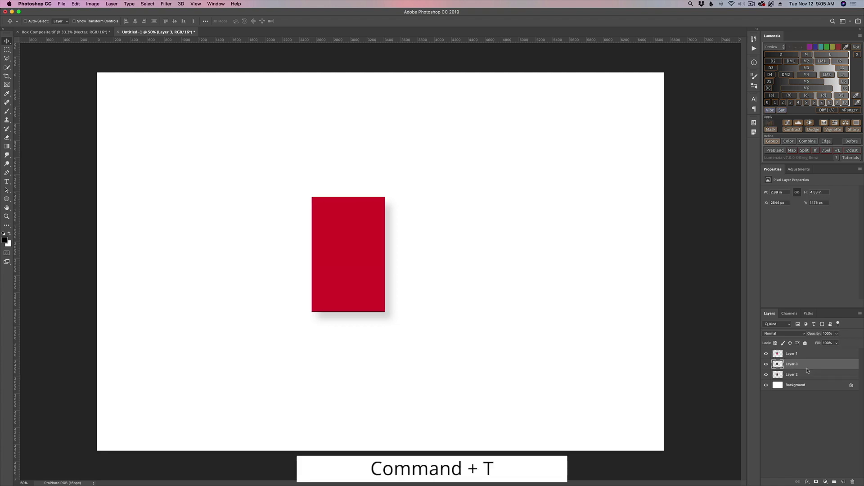
key("Down")
key("Down")
key("Down")
key("Down")
key("Down")
key("Down")
key("Down")
key("Right")
key("Right")
key("Right")
key("Right")
key("Right")
key("Right")
key("Right")
key("Right")
key("Right")
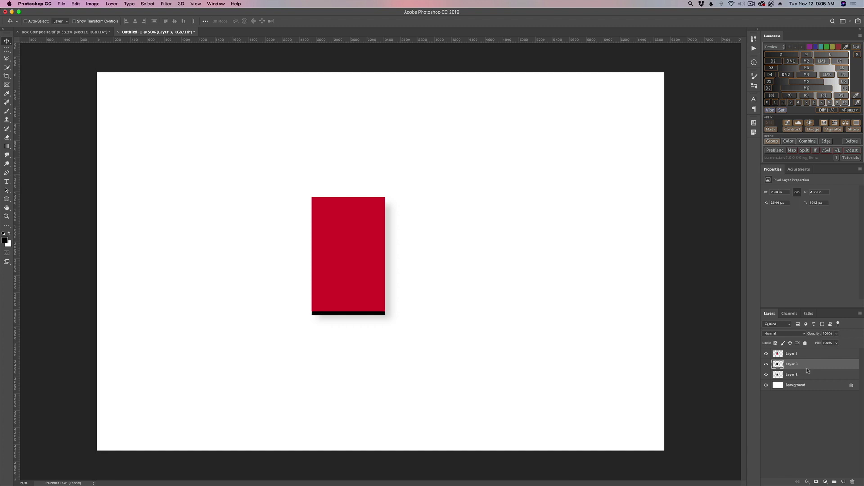
key("Right")
key("Right")
key("Down")
key("Right")
key("Right")
key("Right")
key("Right")
key("Down")
key("Right")
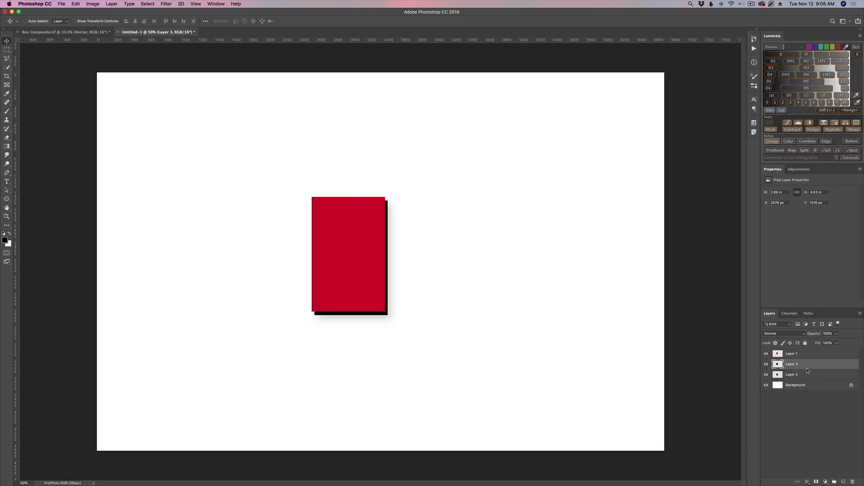
key("Up")
key("Down")
Apply a 30-pixel Gaussian Blur to Layer 3's black shadow
left_click(167, 5)
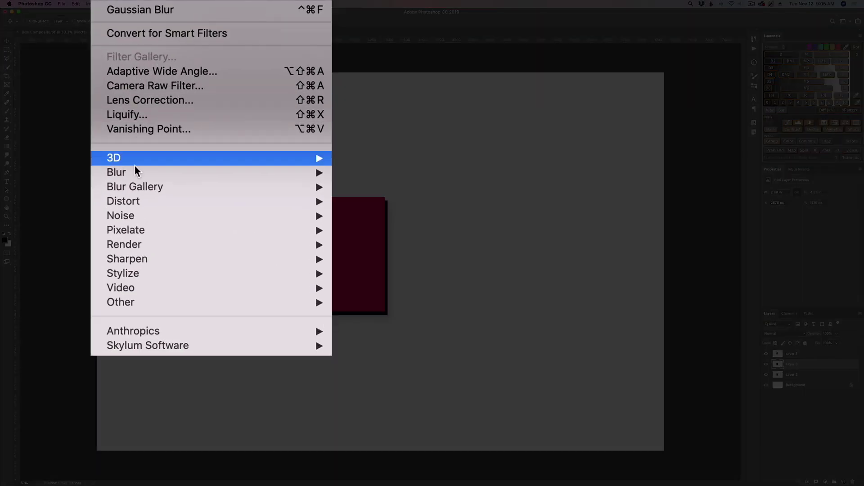
mouse_move(192, 84)
left_click(278, 101)
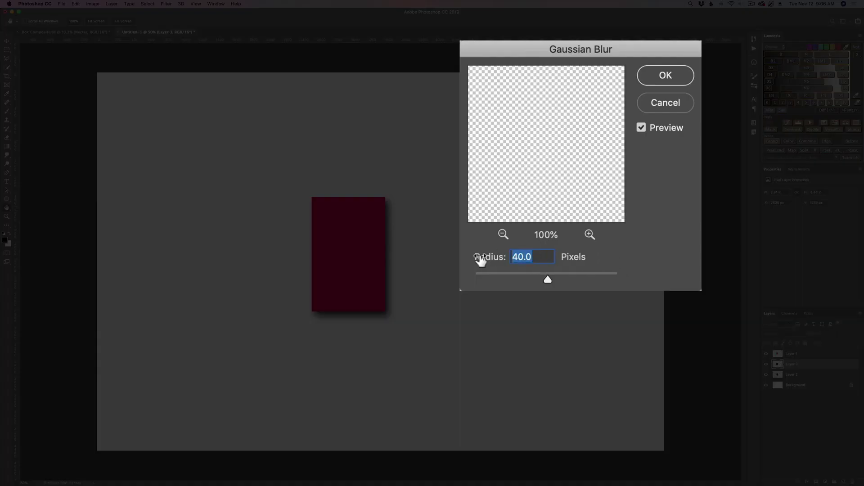
type("30")
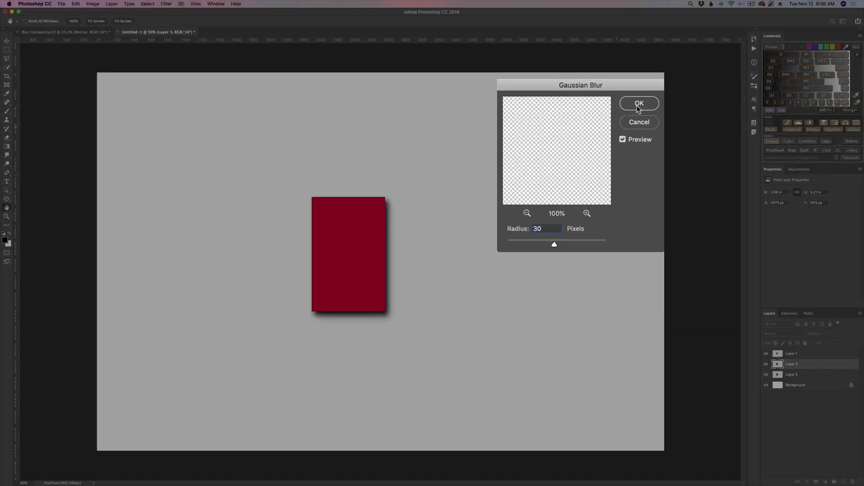
left_click(637, 107)
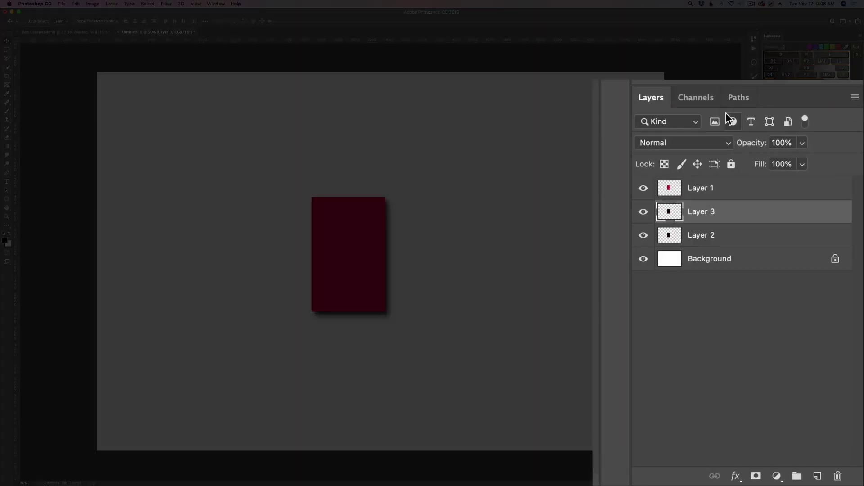
Fade Layer 3 to 20% opacity, then load Layer 1's outline as a selection
left_click_drag(815, 336, 814, 336)
left_click_drag(750, 148, 690, 147)
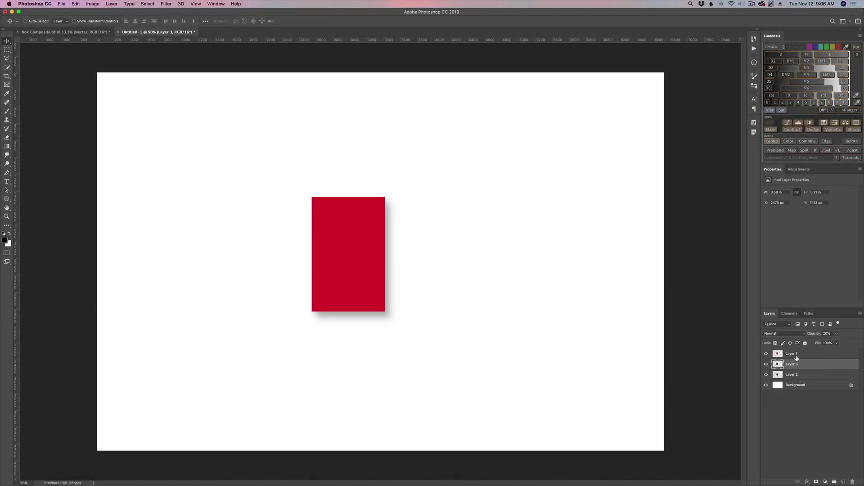
left_click(795, 355)
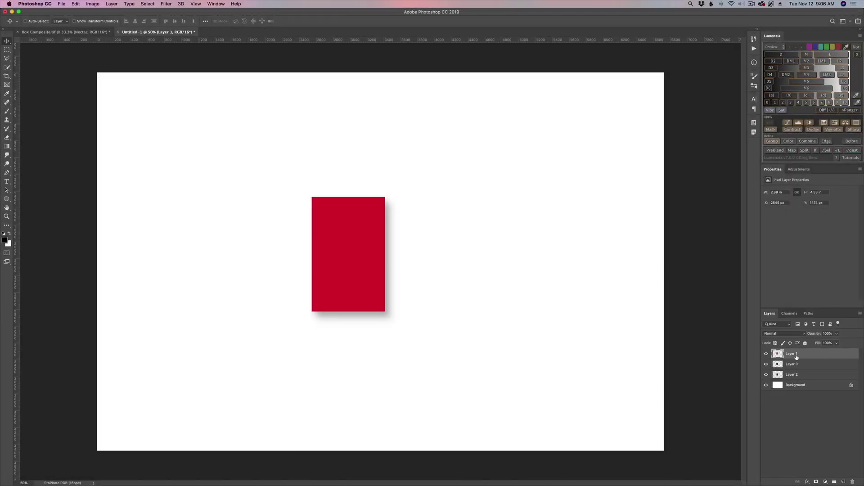
left_click(778, 355, "super")
Create Layer 4 beneath Layer 1 and fill the rectangle selection with black
key("super+shift+n")
key("Return")
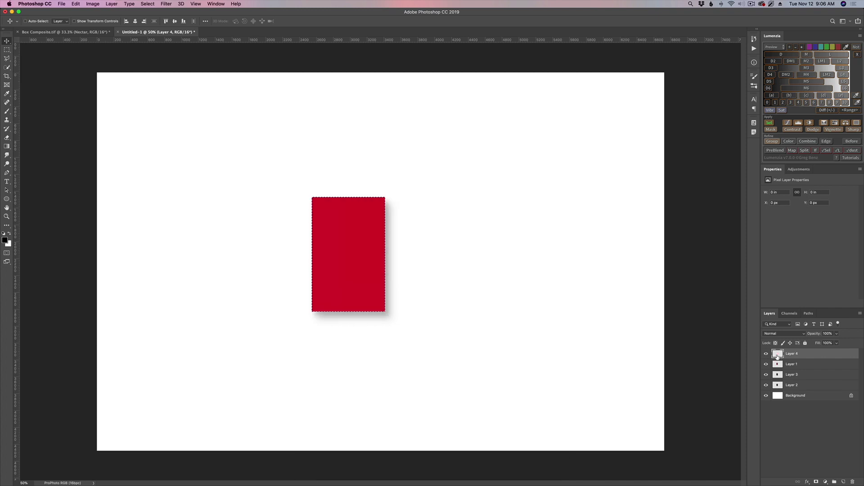
left_click_drag(778, 356, 795, 368)
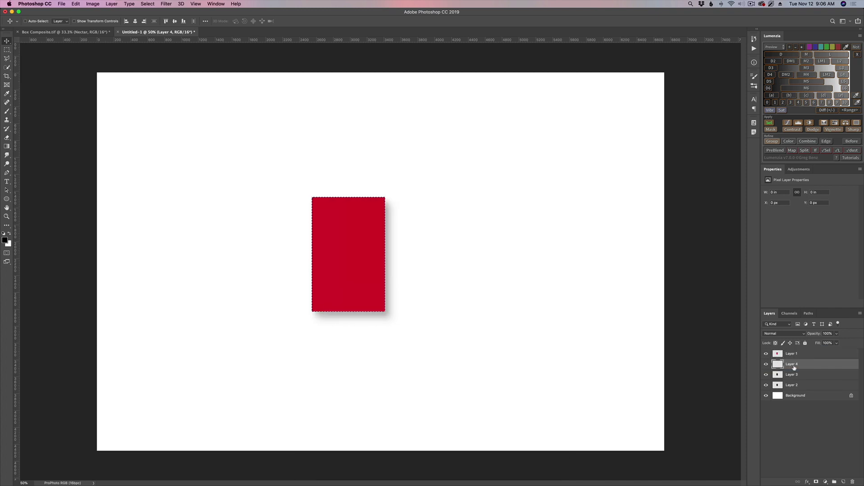
key("alt+BackSpace")
key("super+d")
Nudge Layer 4's black shape slightly down and right as a crisp edge shadow
key("shift+Down")
key("shift+Down")
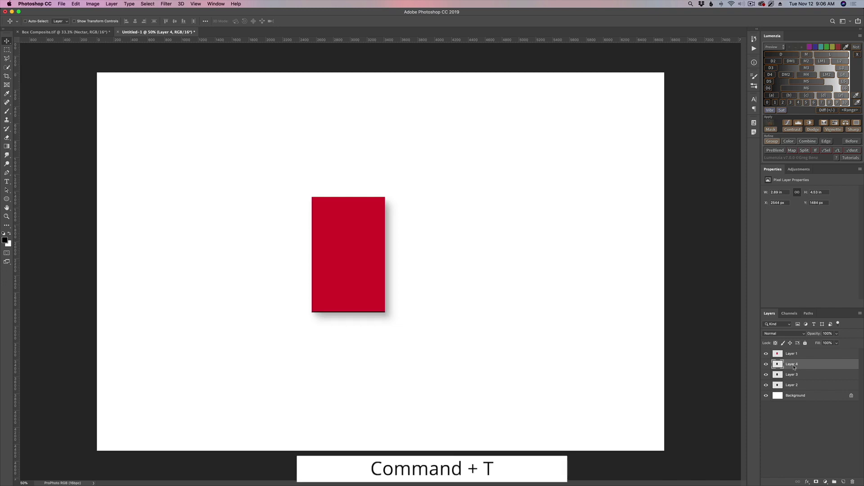
key("Right")
key("Right")
key("Right")
key("Right")
key("Right")
key("Right")
key("Right")
key("Right")
key("Right")
key("Right")
key("Right")
key("Right")
key("Right")
key("Right")
key("Right")
key("Right")
key("Right")
key("Right")
key("Right")
key("Right")
key("Down")
key("Down")
key("Down")
key("Down")
key("Down")
key("Down")
key("Down")
key("Down")
key("Left")
key("Right")
key("Right")
key("Right")
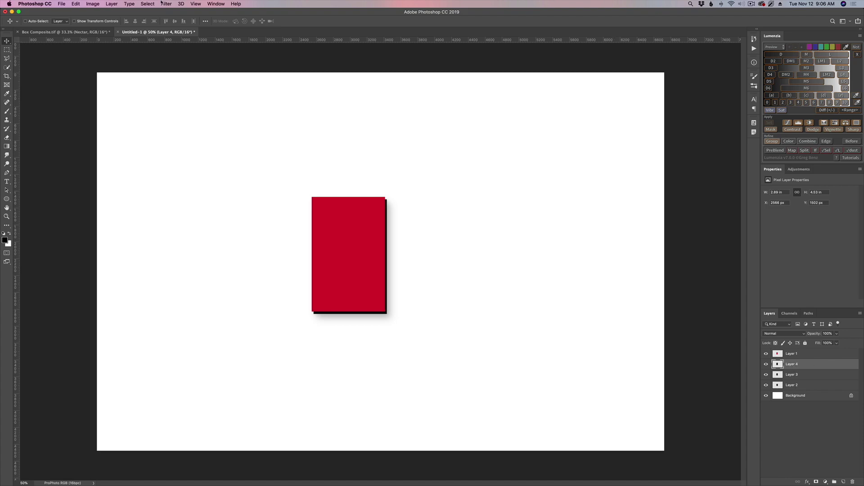
left_click(164, 3)
Apply a 20-pixel Gaussian Blur to Layer 4 and lower its opacity to 20%
mouse_move(173, 83)
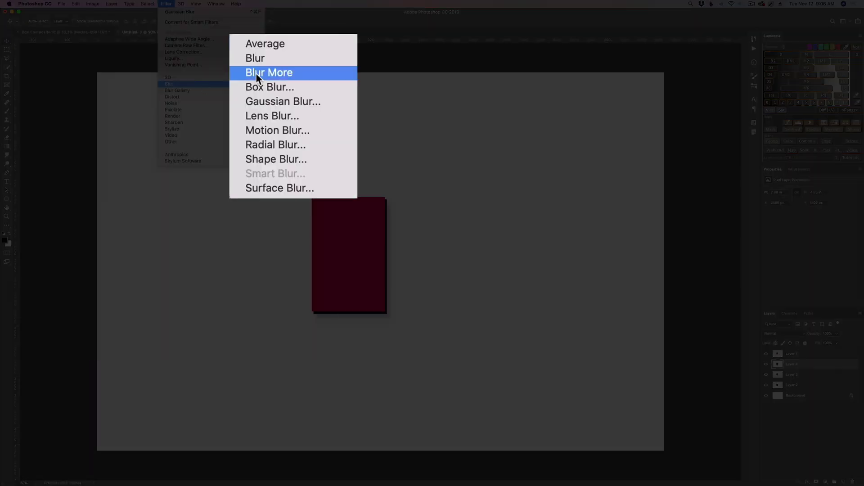
left_click(285, 102)
left_click(540, 257)
left_click(476, 258)
type("20")
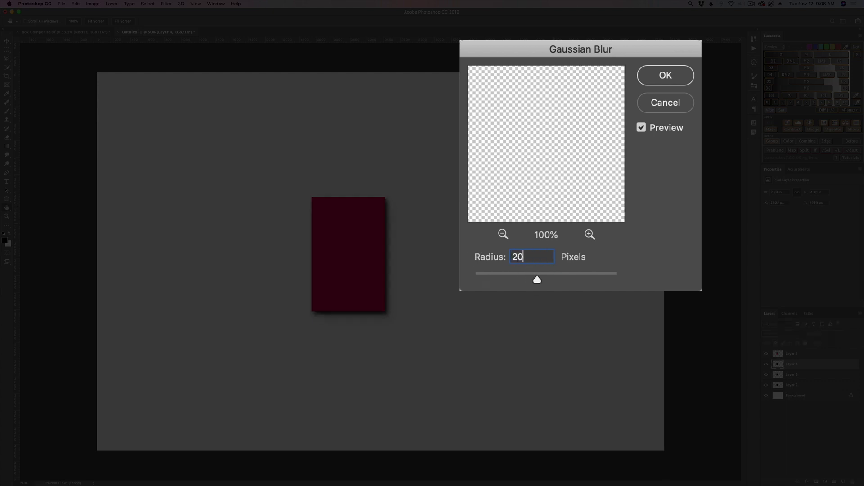
left_click(667, 83)
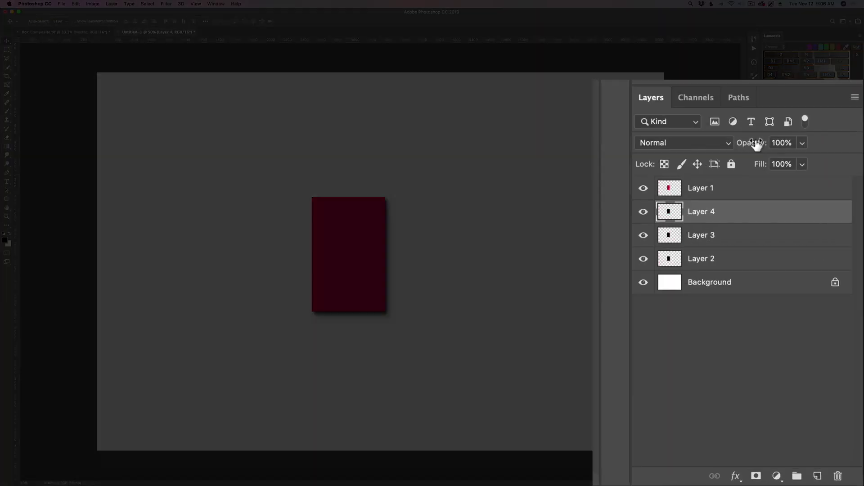
left_click_drag(756, 143, 694, 144)
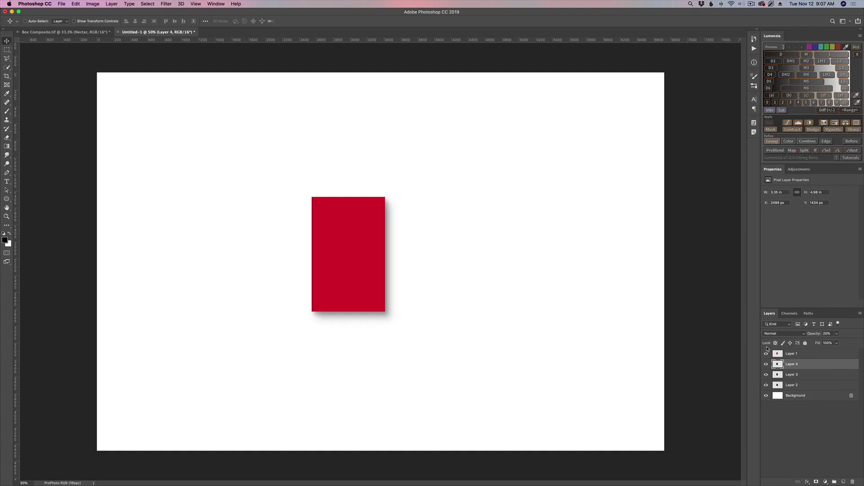
Toggle shadow Layers 2–4 to compare, set Layer 4 to 14% opacity, and select all three
left_click_drag(766, 365, 767, 386)
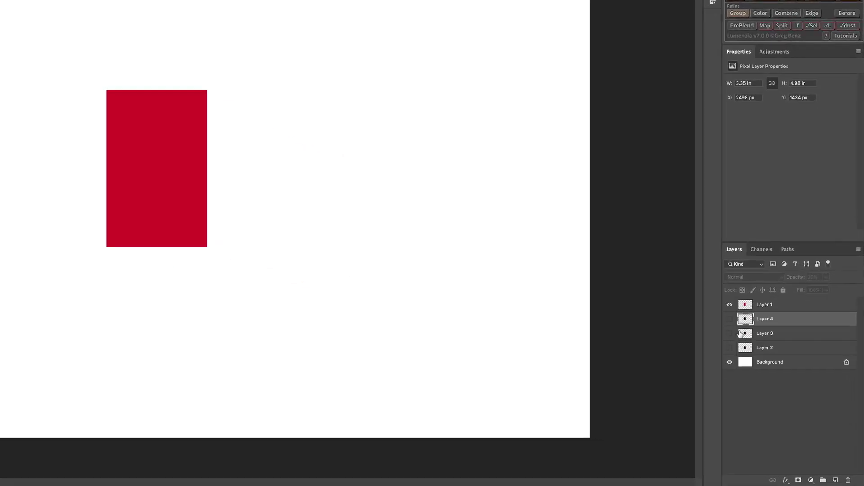
left_click(729, 348)
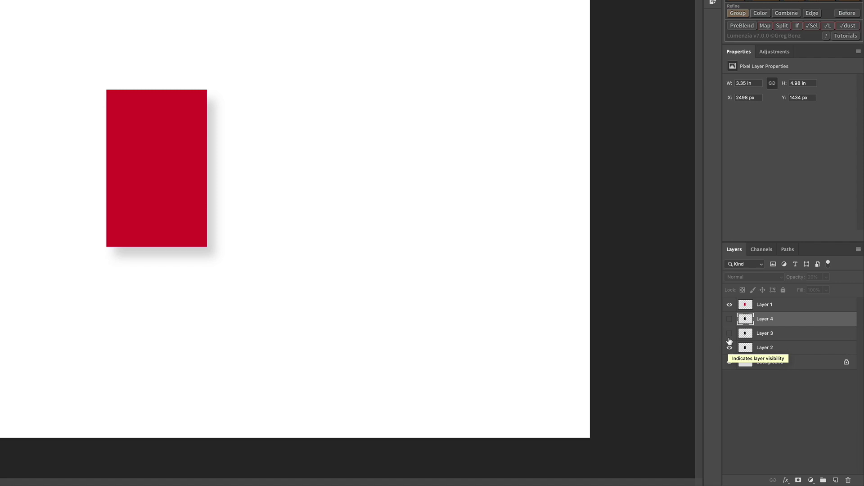
left_click(729, 334)
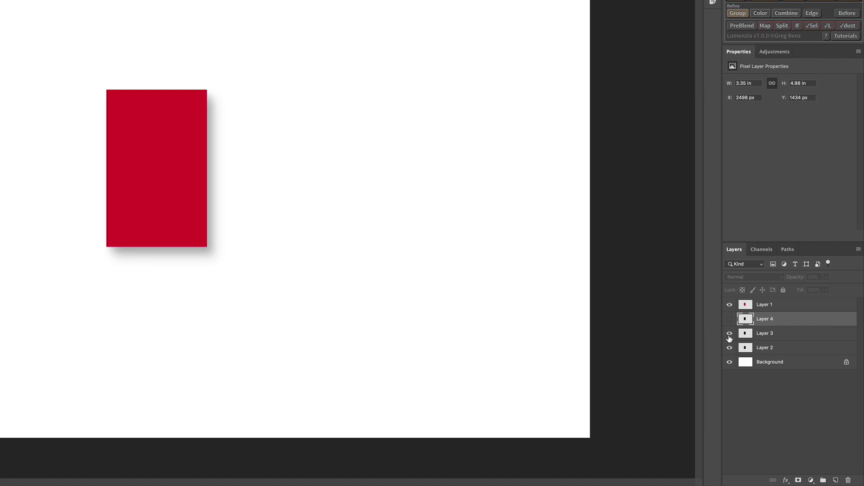
left_click(730, 320)
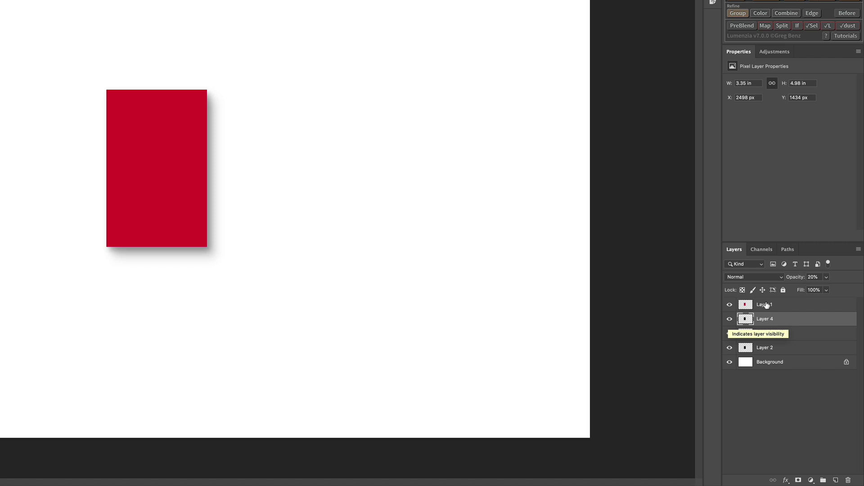
left_click_drag(795, 277, 792, 280)
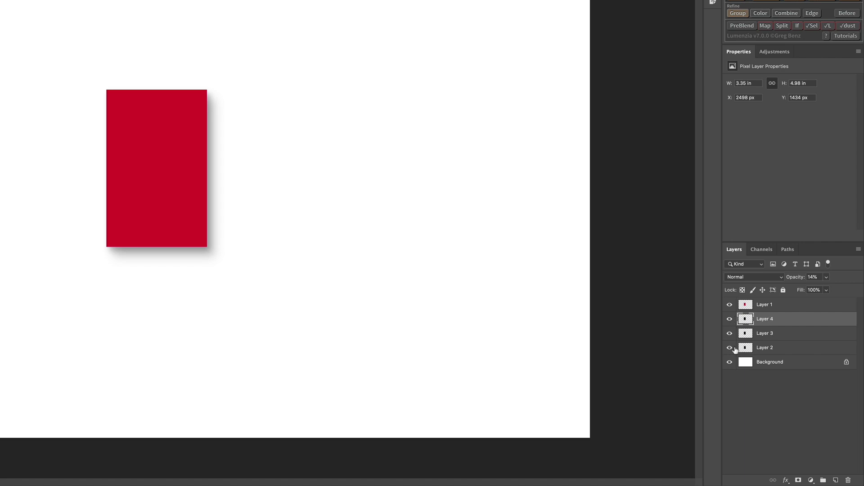
mouse_move(730, 319)
left_mouse_down()
mouse_move(730, 333)
mouse_move(726, 326)
left_mouse_up()
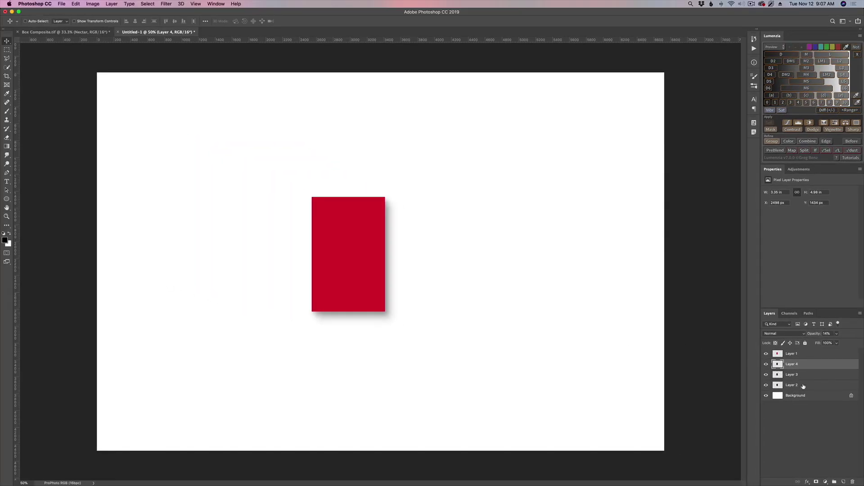
left_click(803, 386, "shift")
Delete shadow Layers 2–4 and place a new empty Layer 2 under Layer 1
key("Delete")
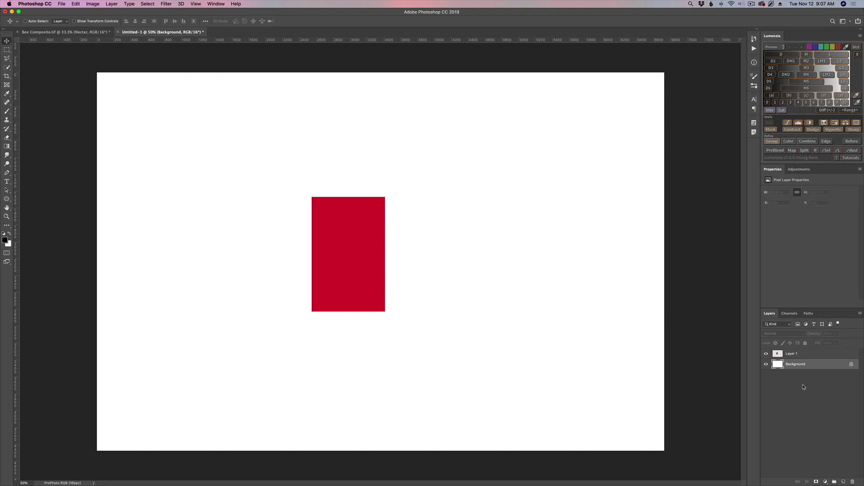
left_click(802, 355)
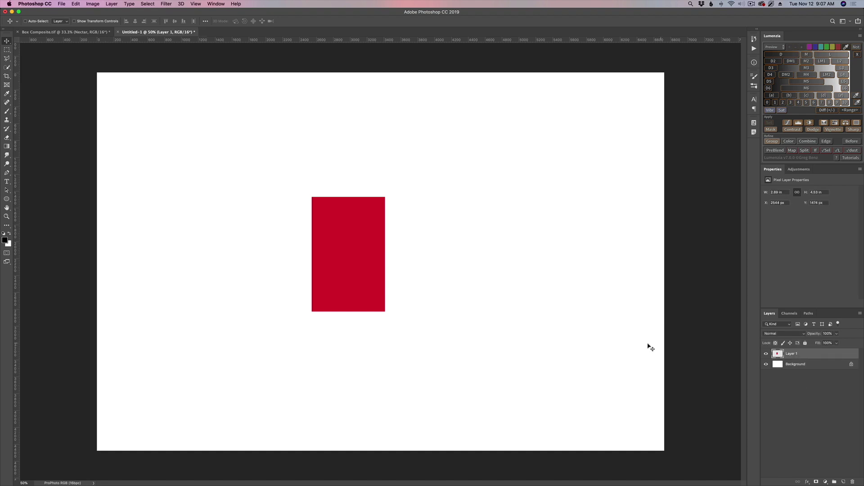
key("super+shift+n")
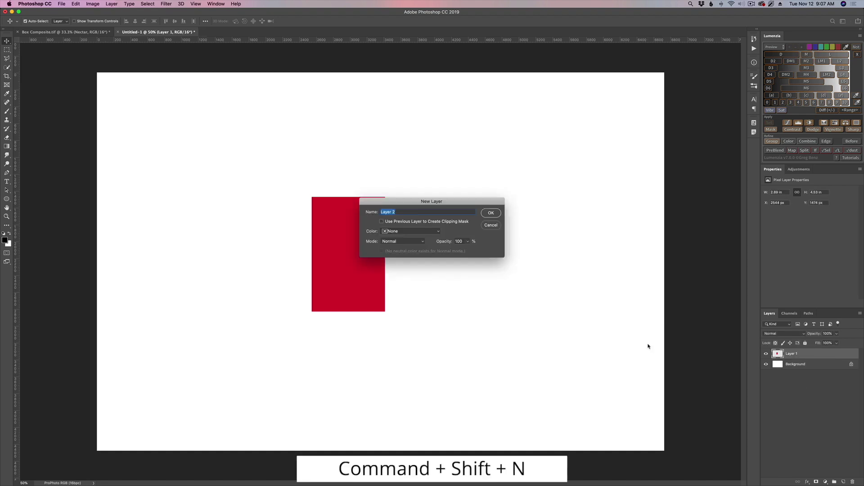
key("Return")
left_click_drag(828, 358, 826, 367)
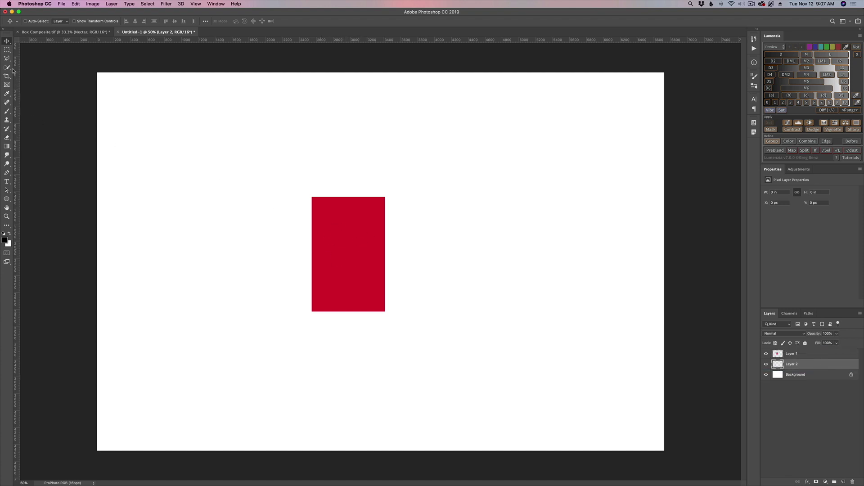
Paint a black radial gradient below the red rectangle on Layer 2 and squash it flat
key("g")
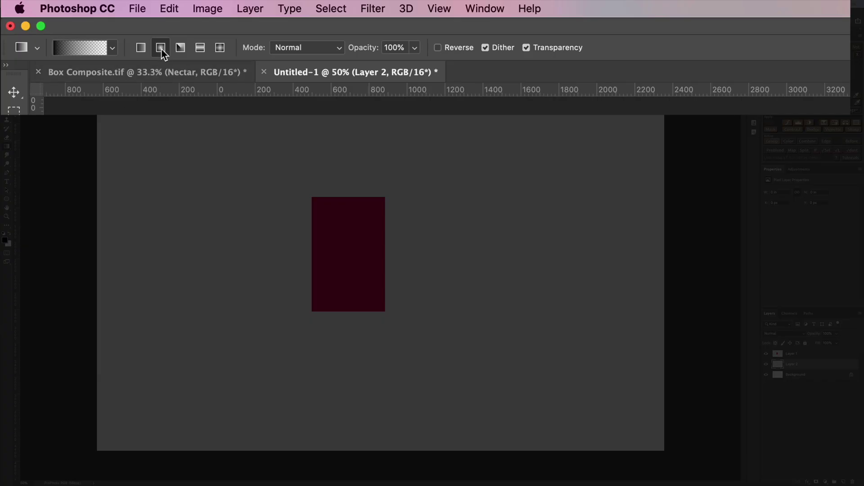
left_click(161, 48)
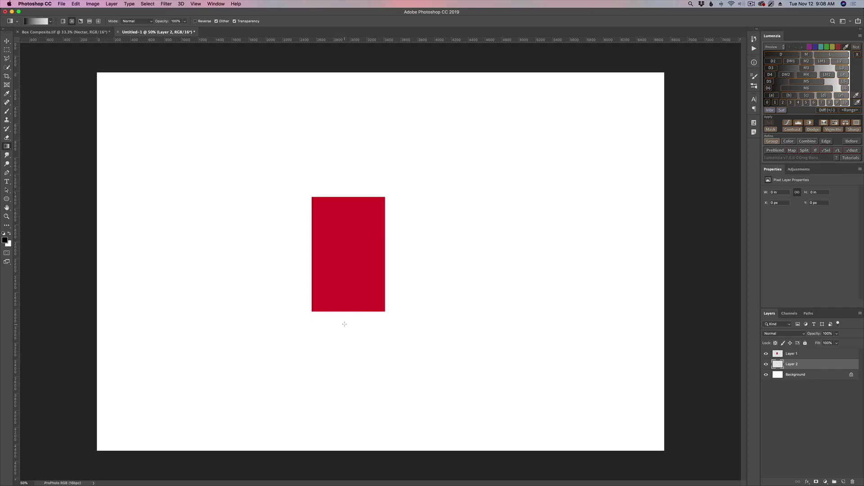
left_click_drag(344, 325, 310, 324)
key("ctrl+t")
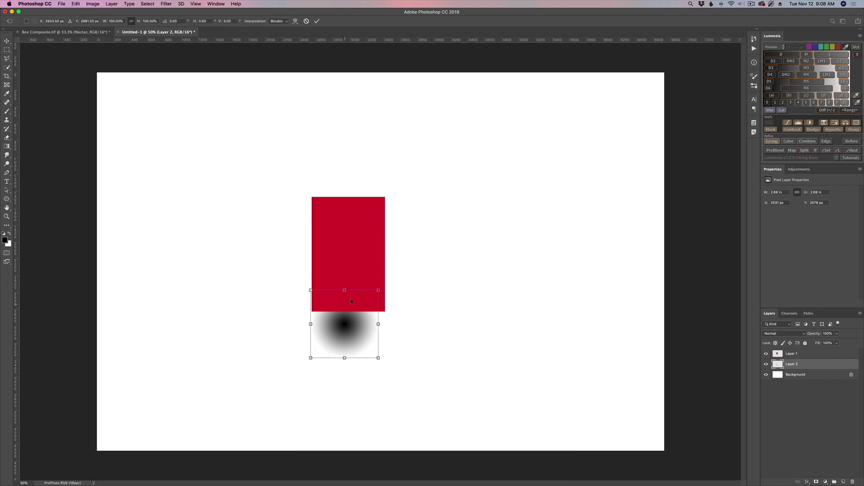
left_click_drag(344, 290, 369, 336)
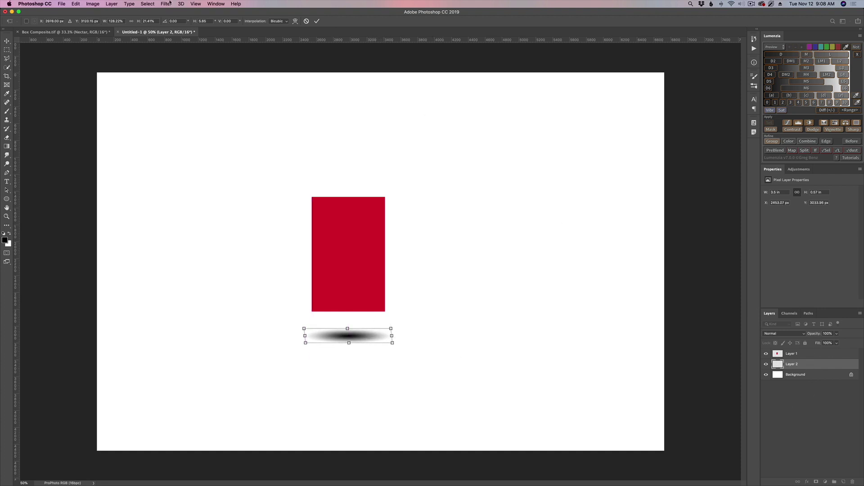
Commit the ellipse, give it a 56-pixel Gaussian Blur, and set Layer 2 opacity to 53%
key("Return")
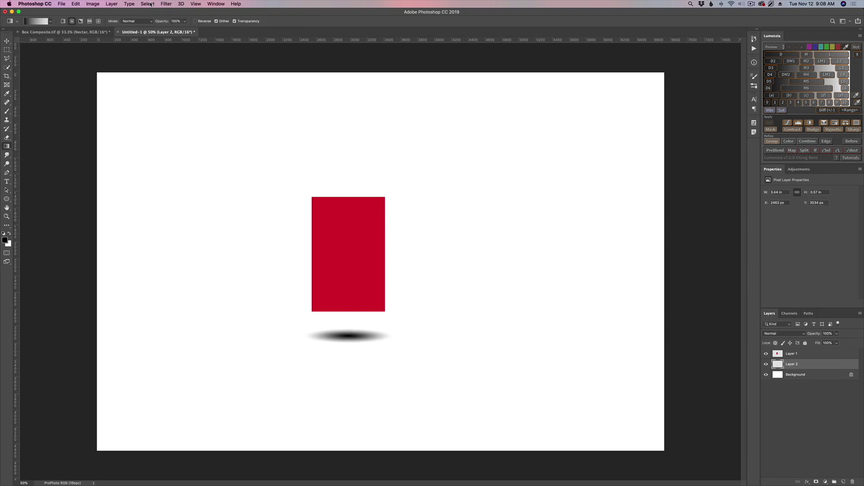
left_click(166, 4)
mouse_move(171, 84)
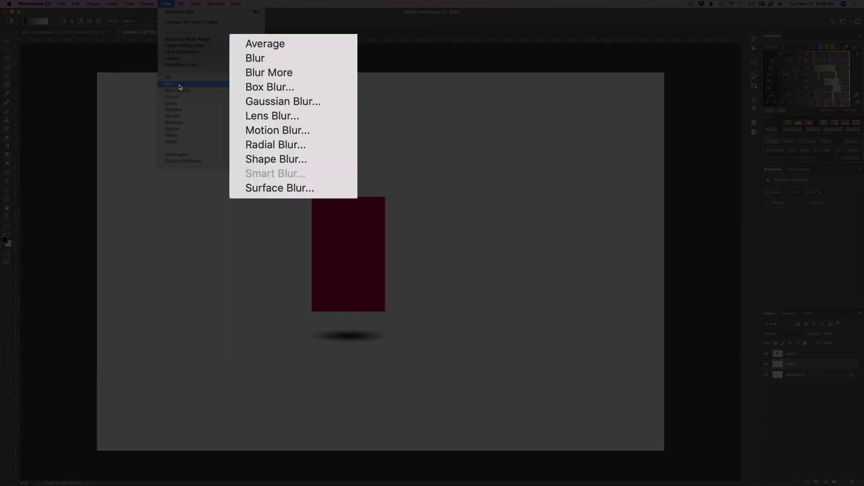
left_click(272, 101)
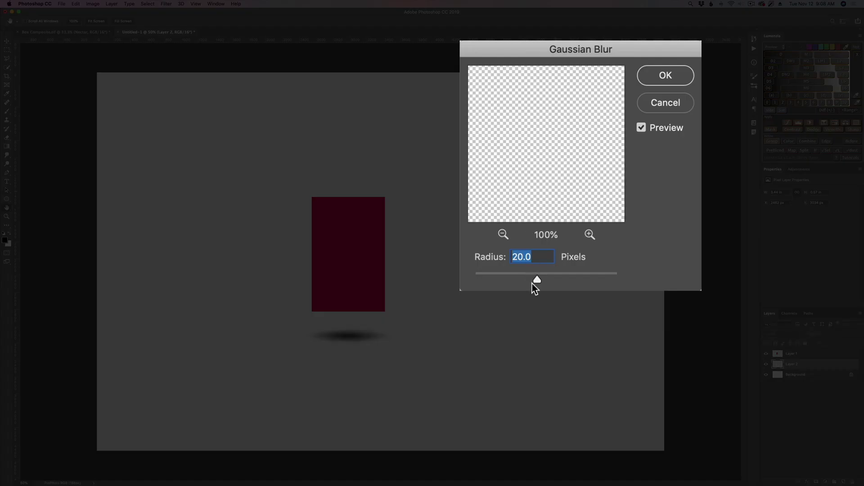
mouse_move(538, 280)
left_mouse_down()
mouse_move(562, 280)
mouse_move(554, 280)
left_mouse_up()
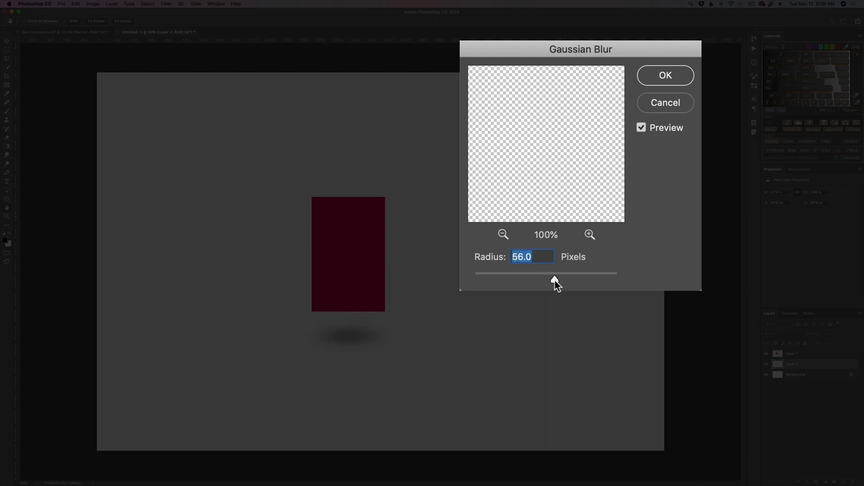
left_click(689, 81)
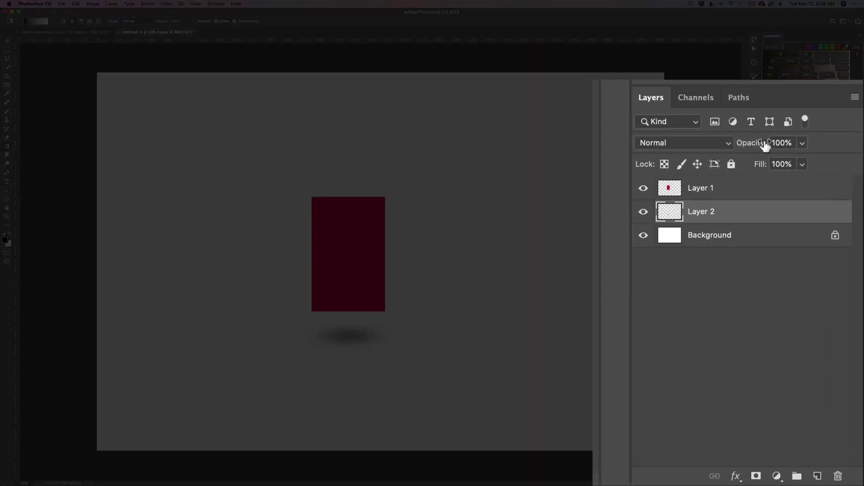
left_click_drag(820, 334, 804, 334)
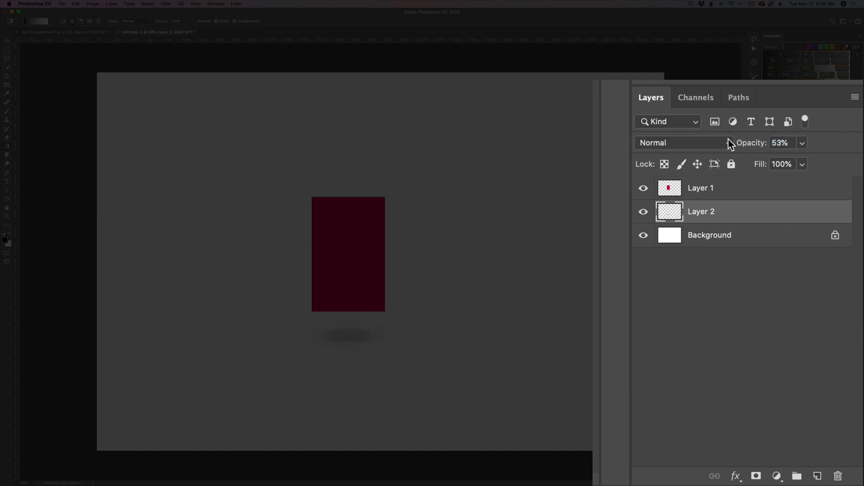